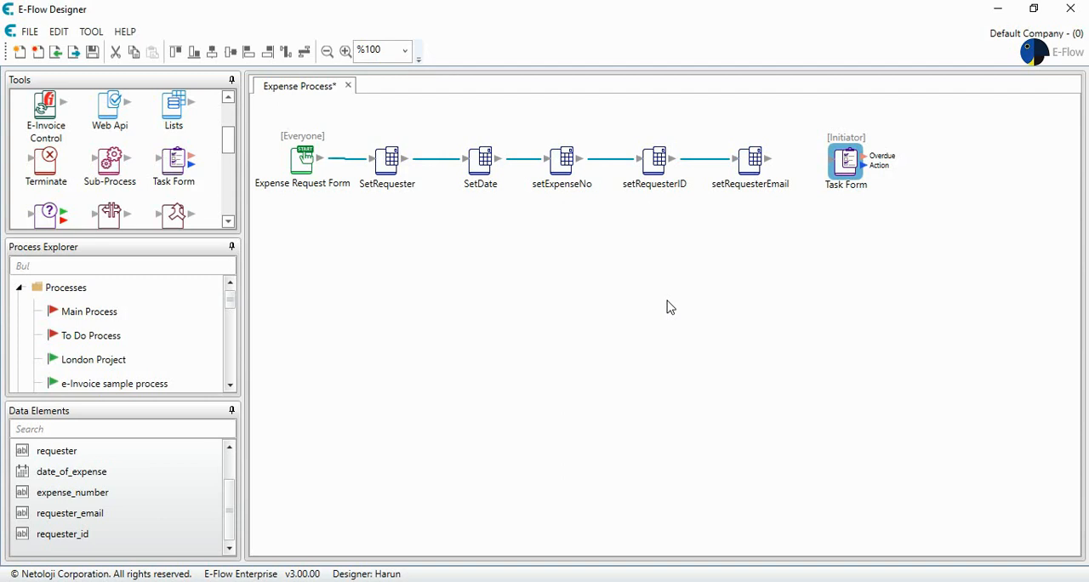
Create a new String data element named "Type of Expense".
right_click(155, 471)
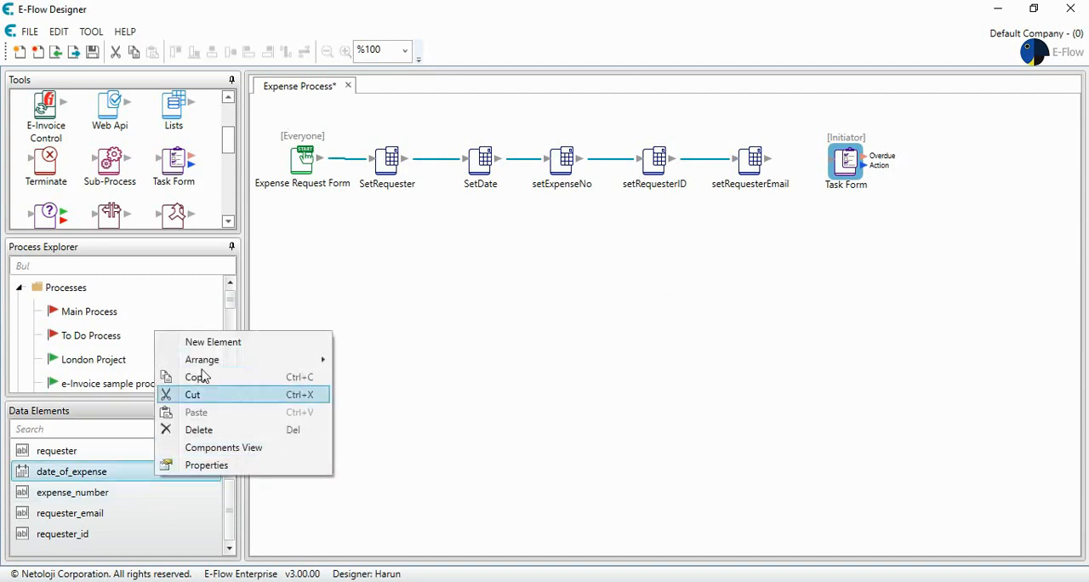
left_click(195, 341)
type("Type of Expense")
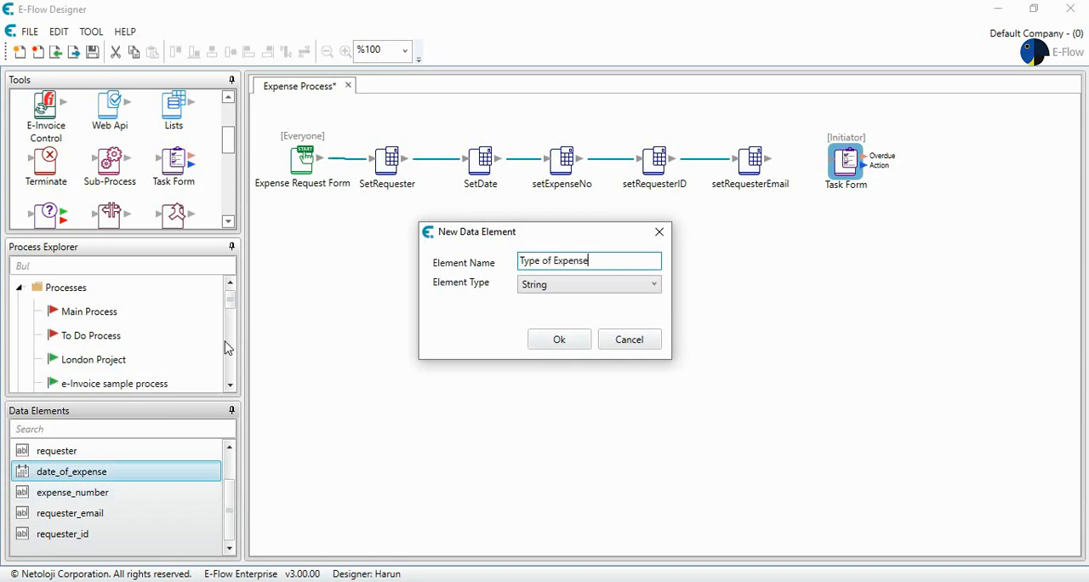
left_click(553, 341)
Set the viewed type of the type_of_expense data element to RadioButton.
double_click(110, 534)
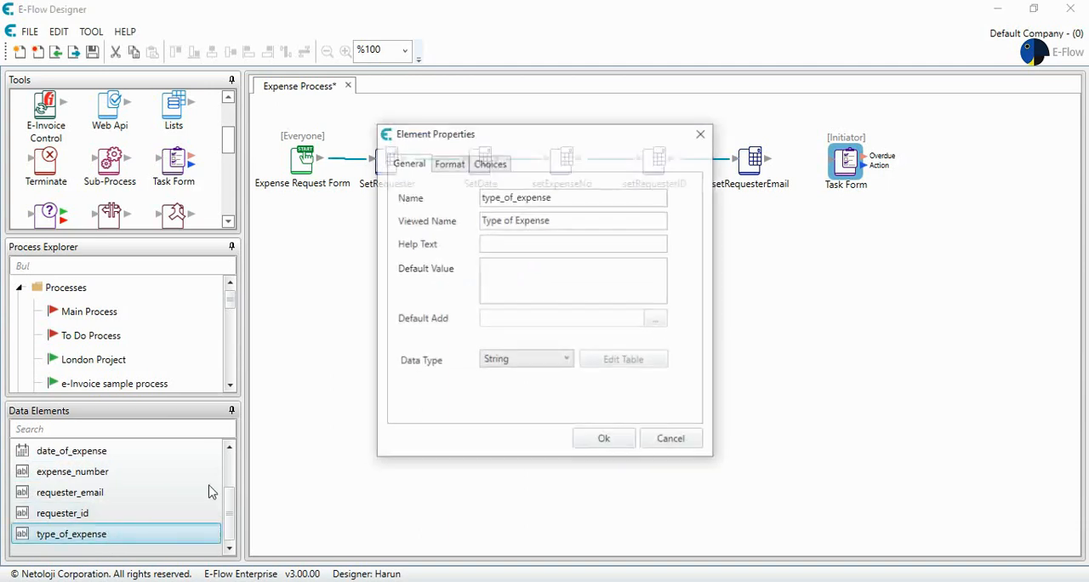
left_click(454, 166)
left_click(486, 165)
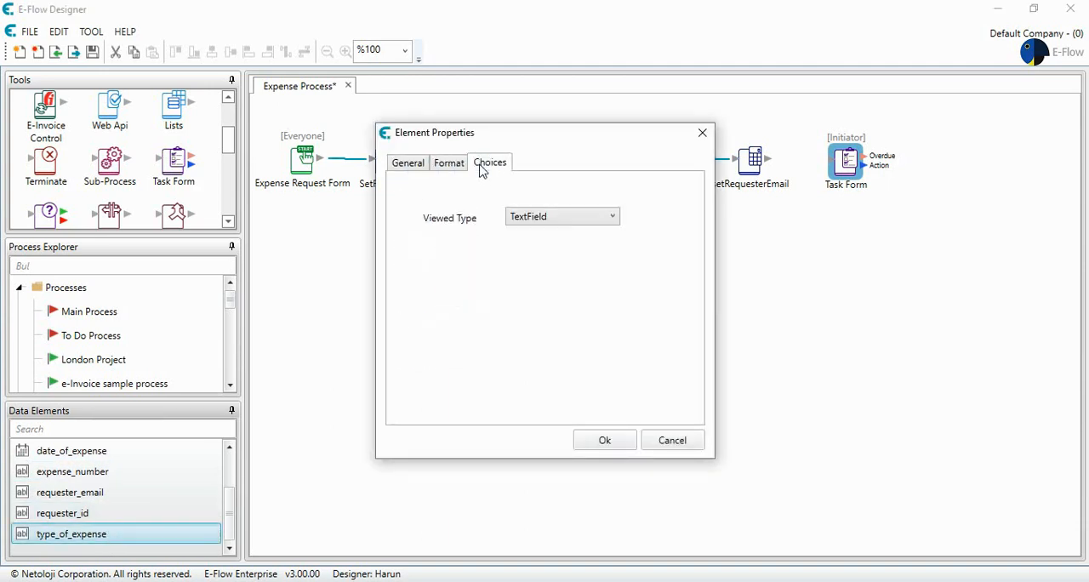
left_click(556, 219)
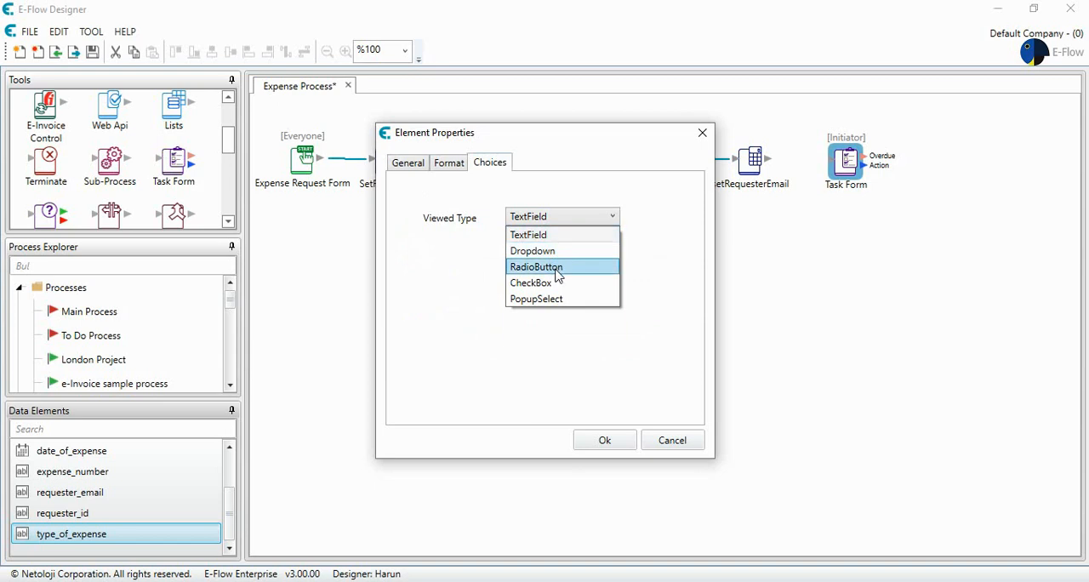
left_click(555, 269)
Add the choices "Advance Payment" and "Expense" to the type_of_expense element and confirm its properties.
left_click(542, 264)
left_click(541, 259)
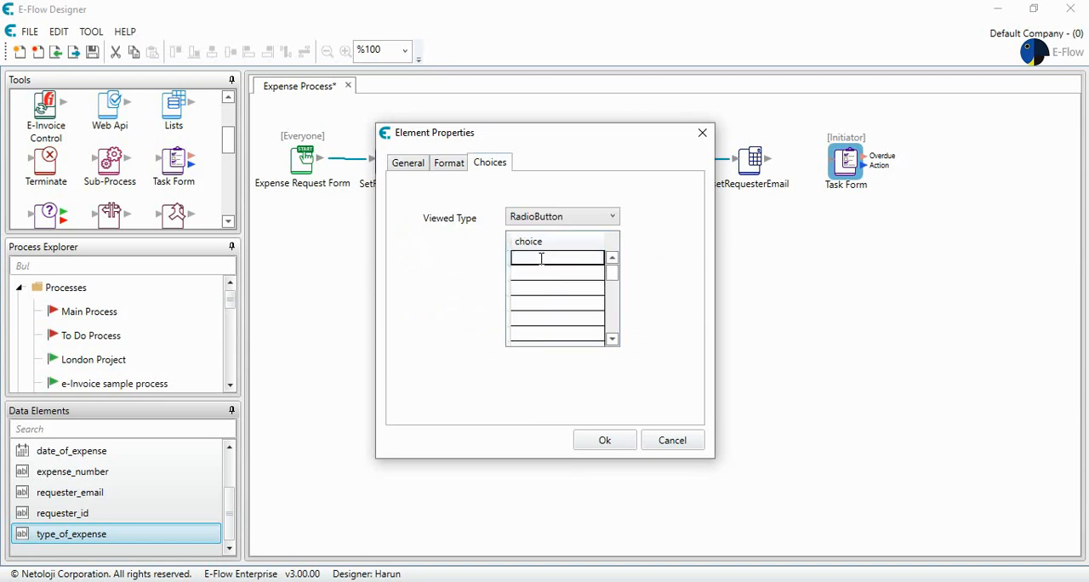
type("Advance Payment")
left_click(545, 277)
left_click(547, 277)
type("Expense")
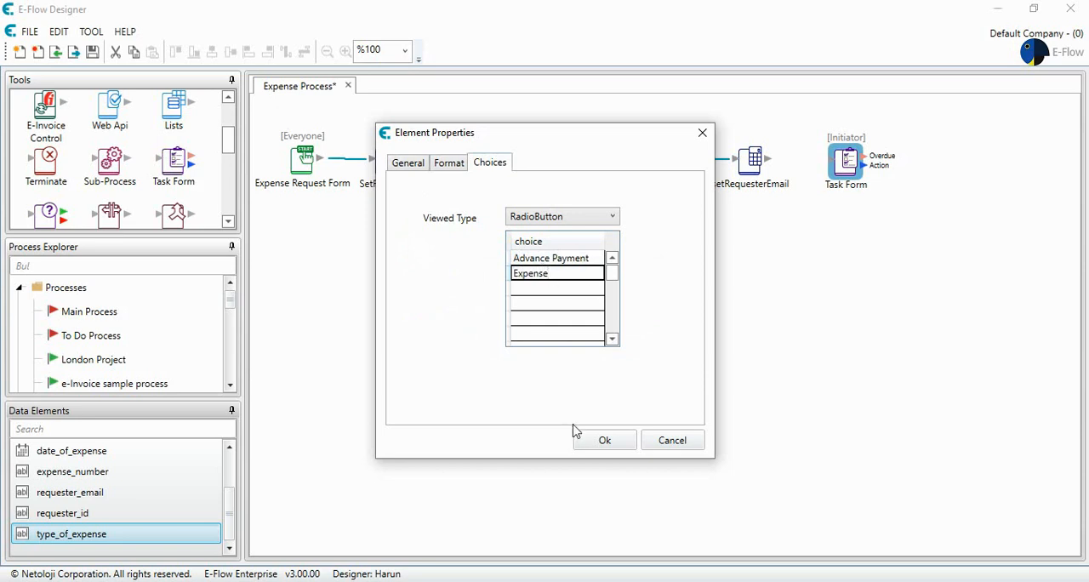
left_click(600, 440)
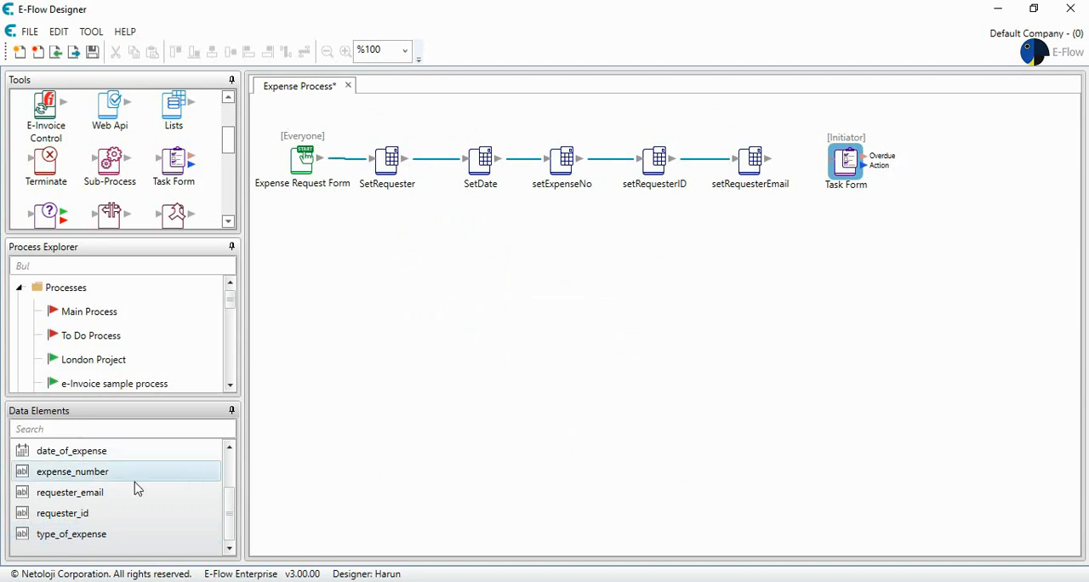
Connect setRequesterEmail to the Task Form, and on the form show requester and date_of_expense as read-only and type_of_expense as mandatory.
left_click(770, 162)
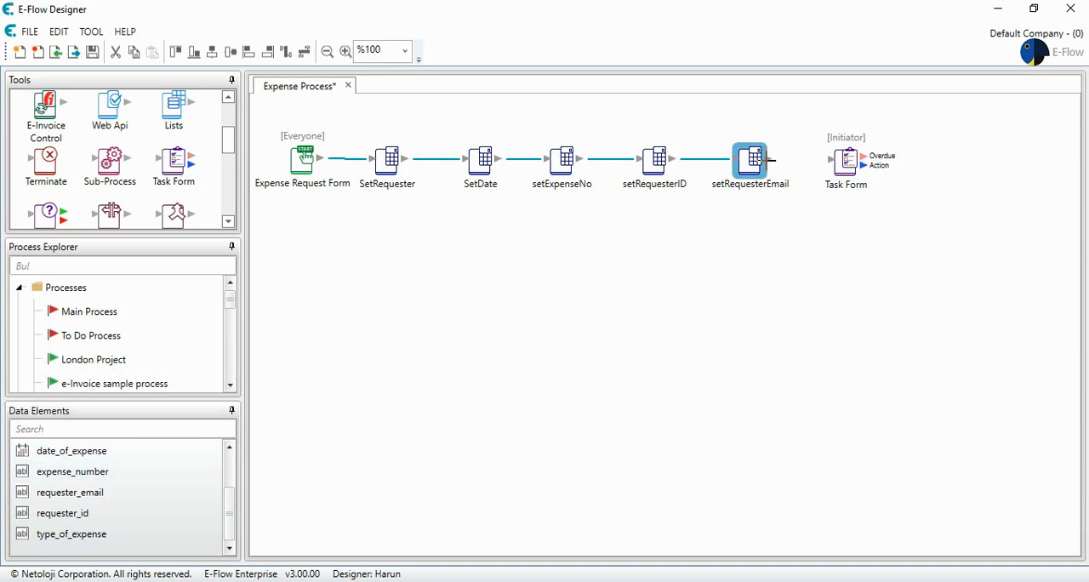
left_click_drag(768, 159, 831, 159)
double_click(840, 159)
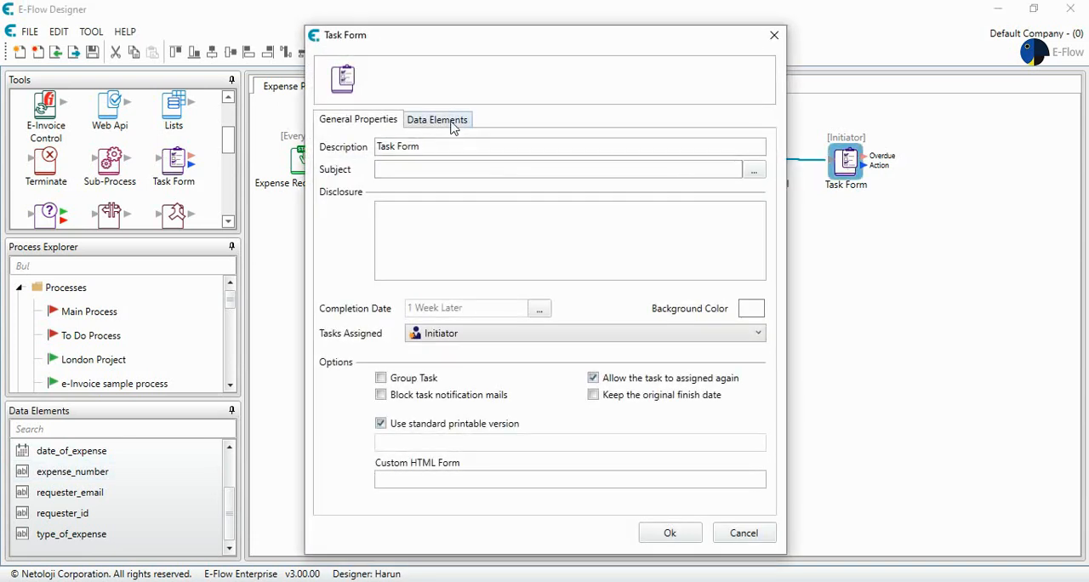
left_click(451, 125)
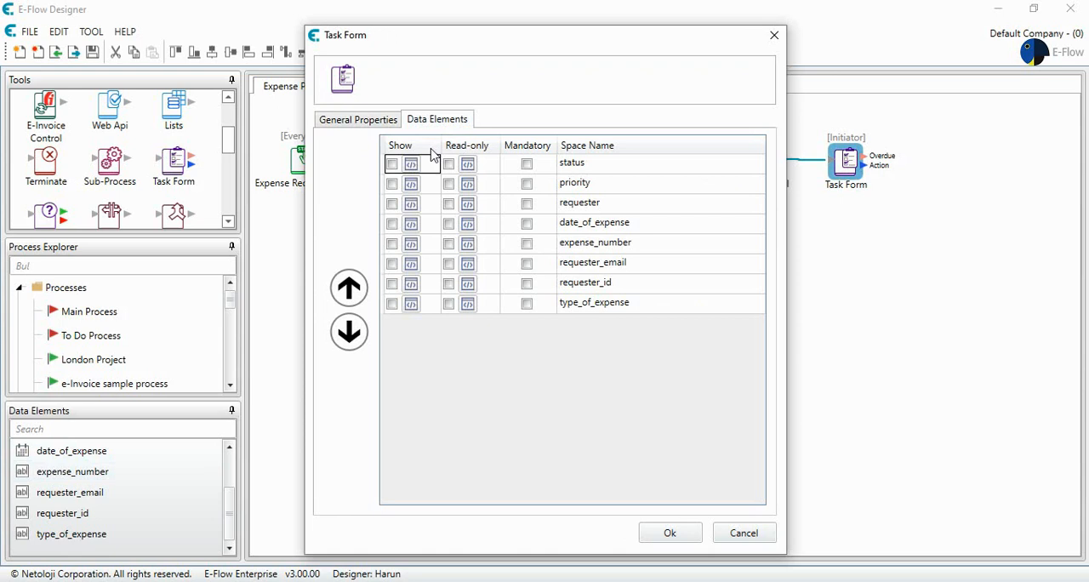
left_click(392, 205)
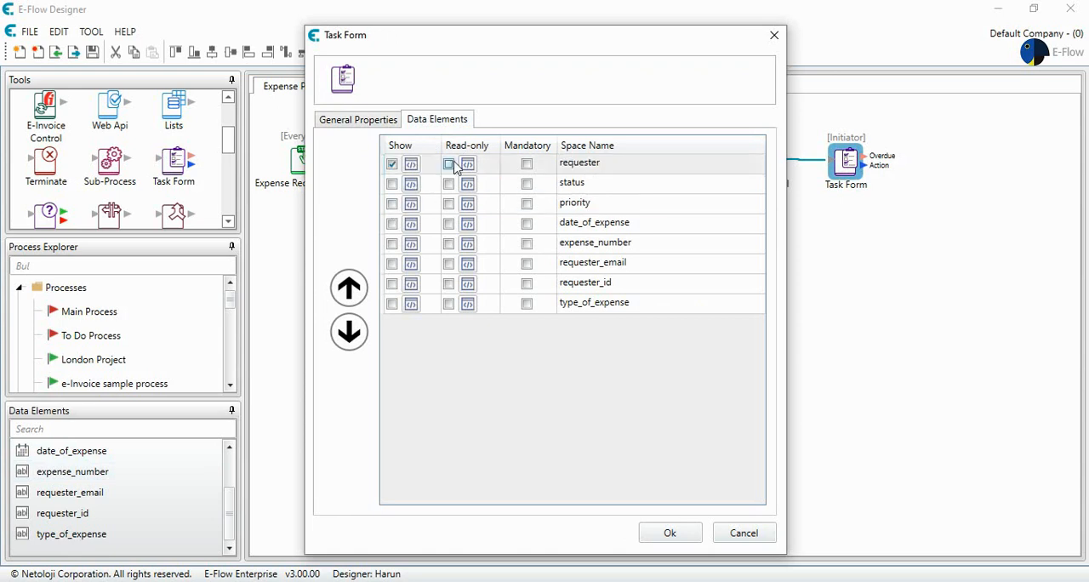
left_click(449, 165)
left_click(449, 225)
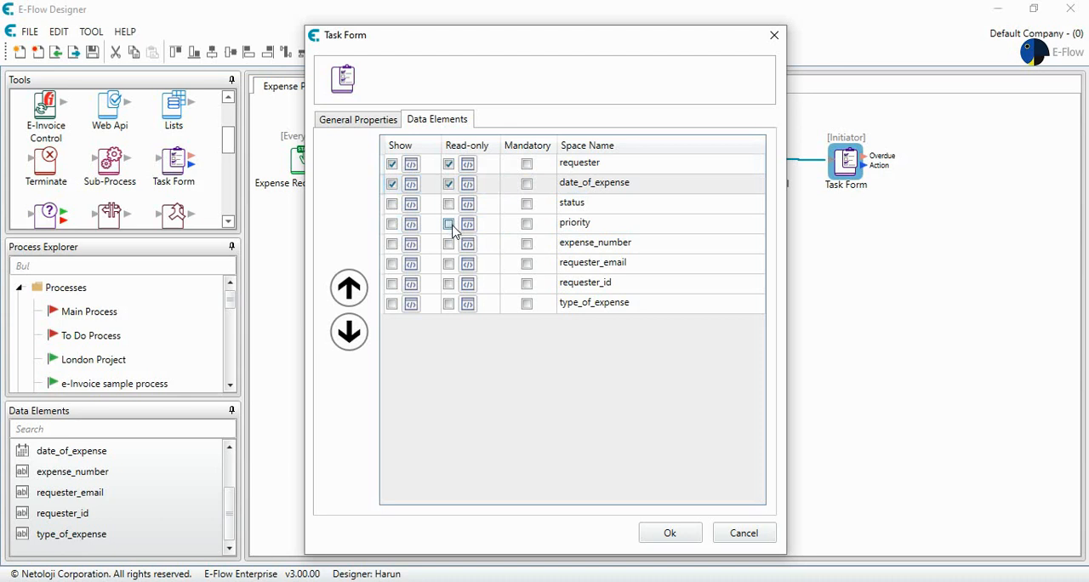
left_click(526, 303)
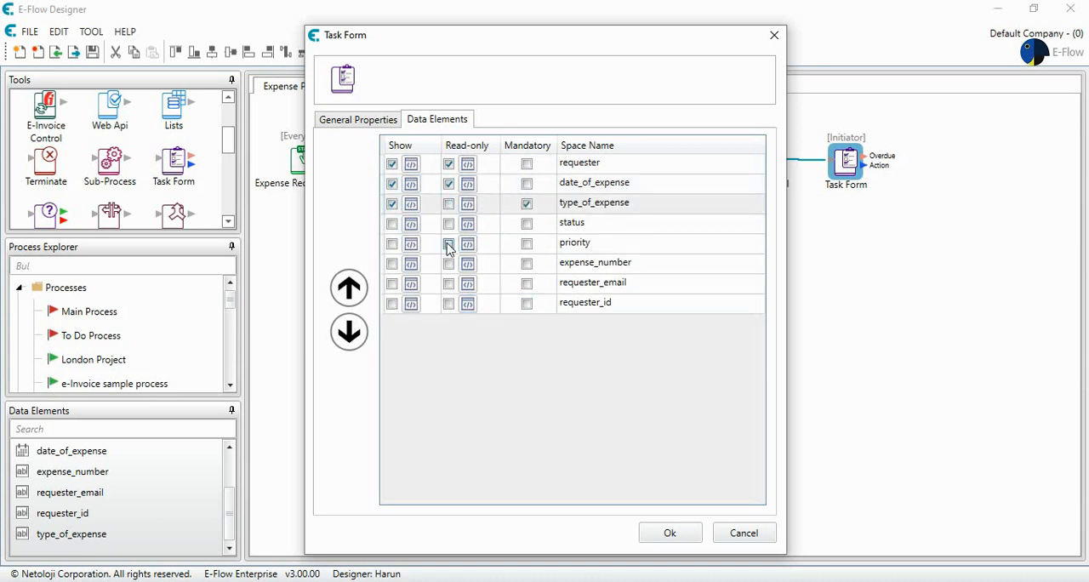
left_click(670, 533)
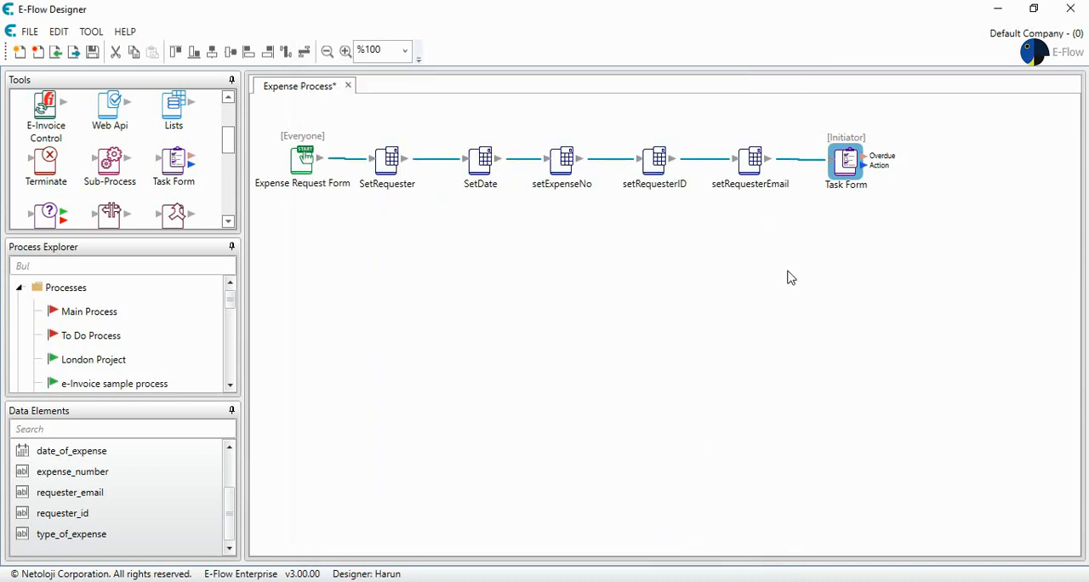
Set the Task Form's subject to "Type of Expense".
double_click(848, 175)
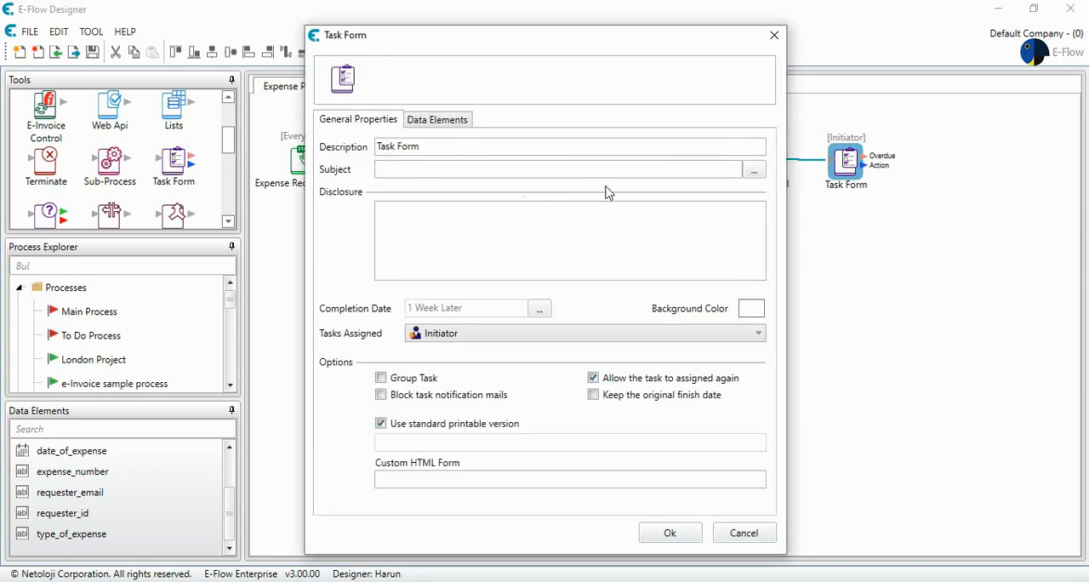
left_click(440, 167)
type("Type ")
type("of Expne")
type("se")
key("BackSpace")
key("BackSpace")
key("BackSpace")
key("BackSpace")
type("ense")
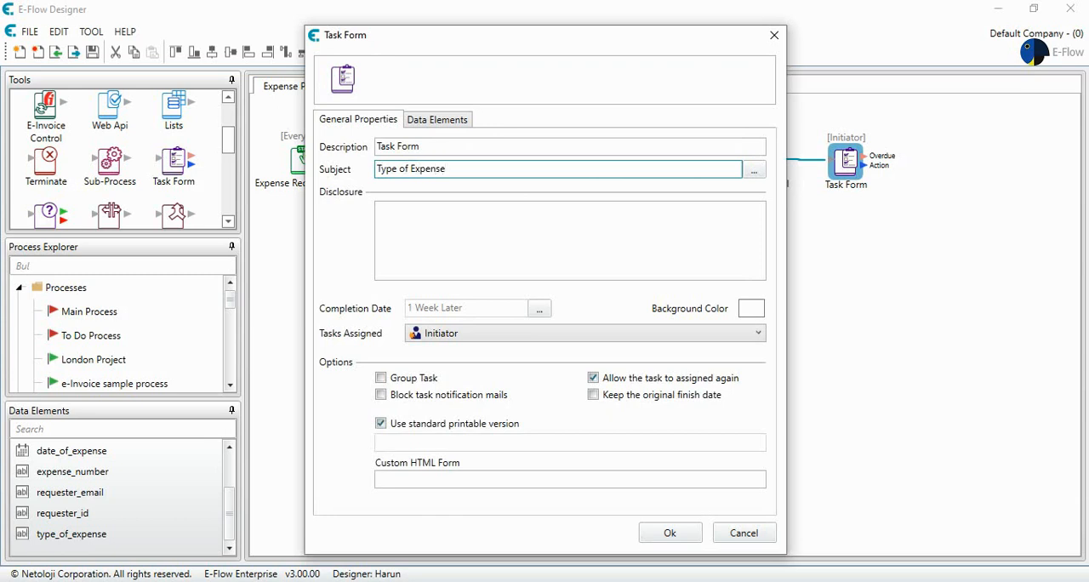
Enter the disclosure "Please Select The Type of Your Expense" for the Task Form and block its task notification mails.
left_click(418, 235)
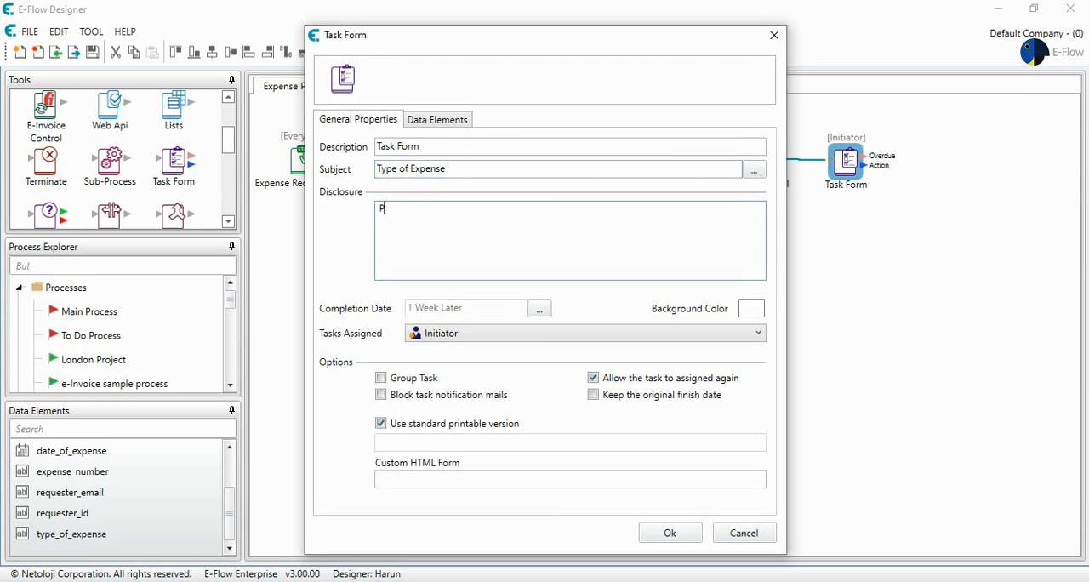
type("Please Select The Type of Your Expnese")
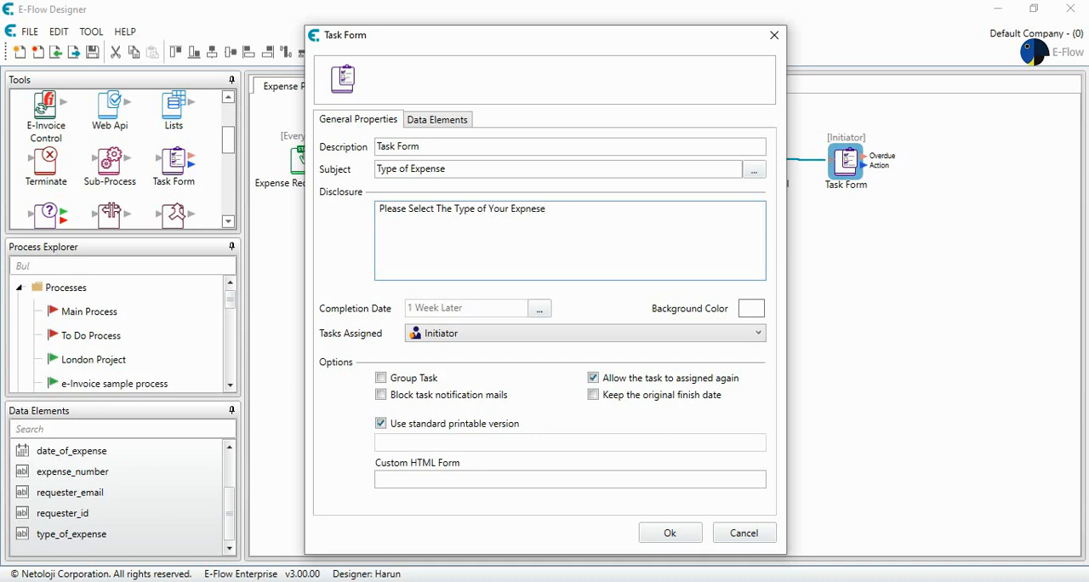
key("BackSpace")
key("BackSpace")
key("BackSpace")
key("BackSpace")
type("ense")
left_click(449, 397)
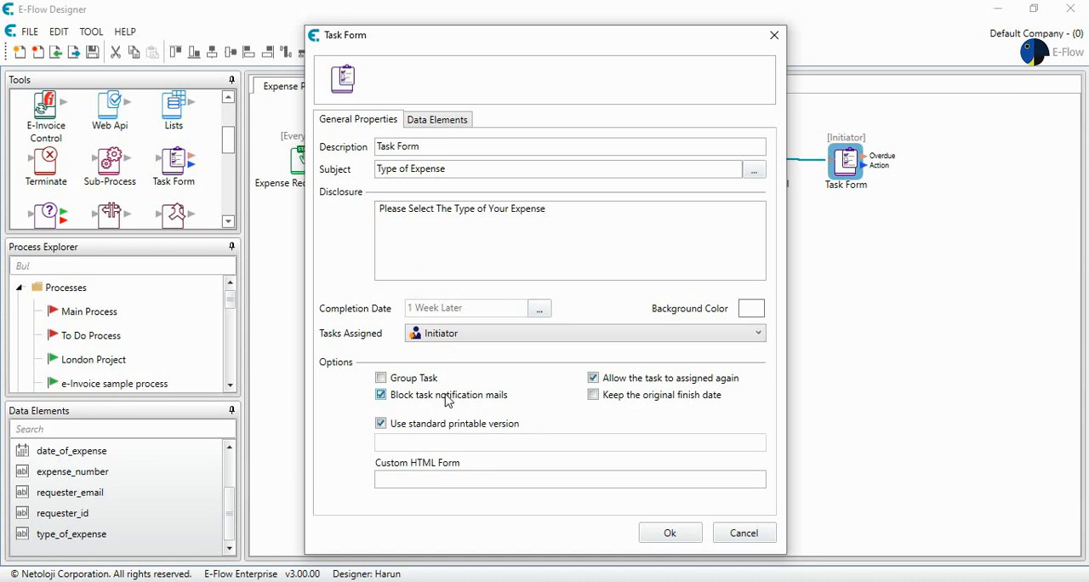
left_click(666, 536)
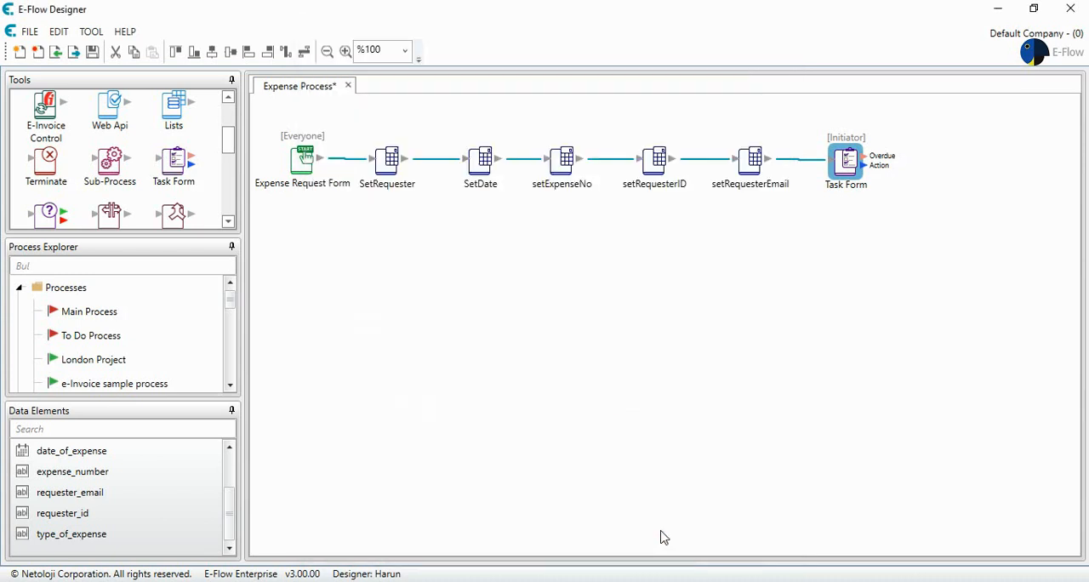
Nudge the Task Form into line with its incoming connector and add a Terminate element above and to the right of it.
left_click_drag(846, 160, 840, 159)
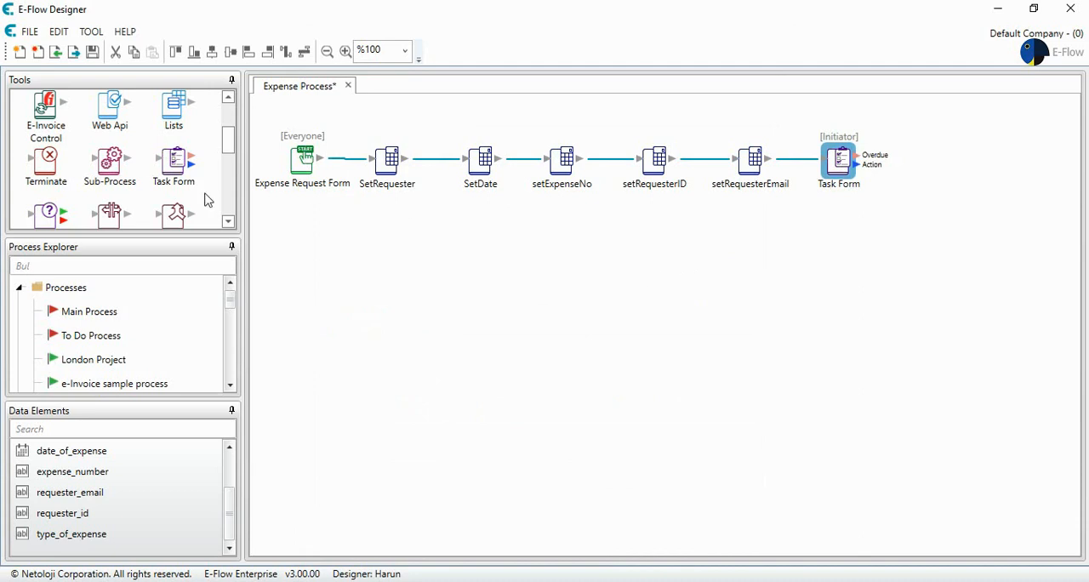
scroll(150, 170, "up", 1)
scroll(149, 171, "up", 1)
scroll(150, 170, "down", 3)
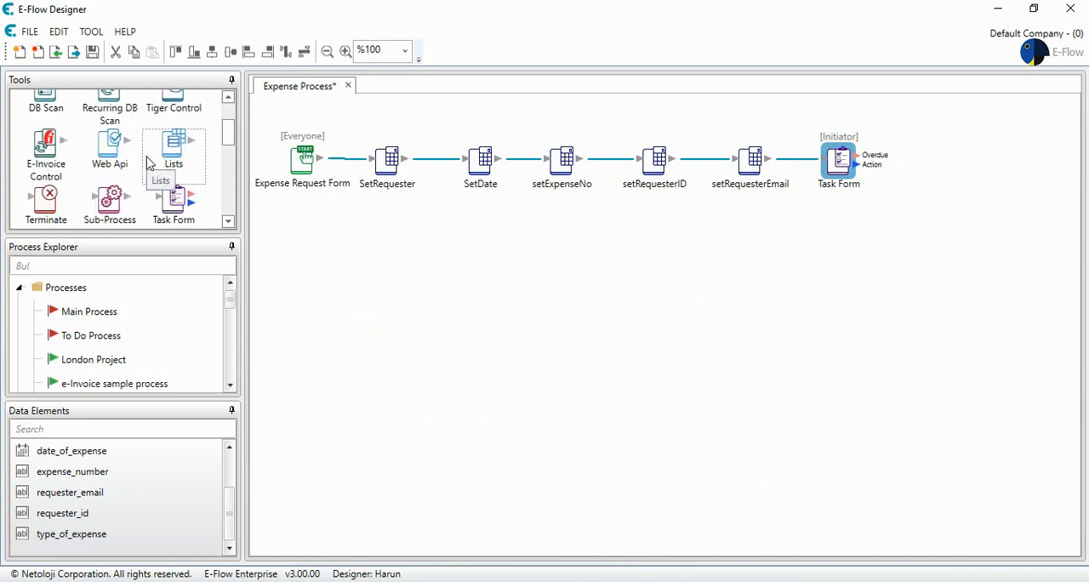
left_click_drag(46, 170, 954, 124)
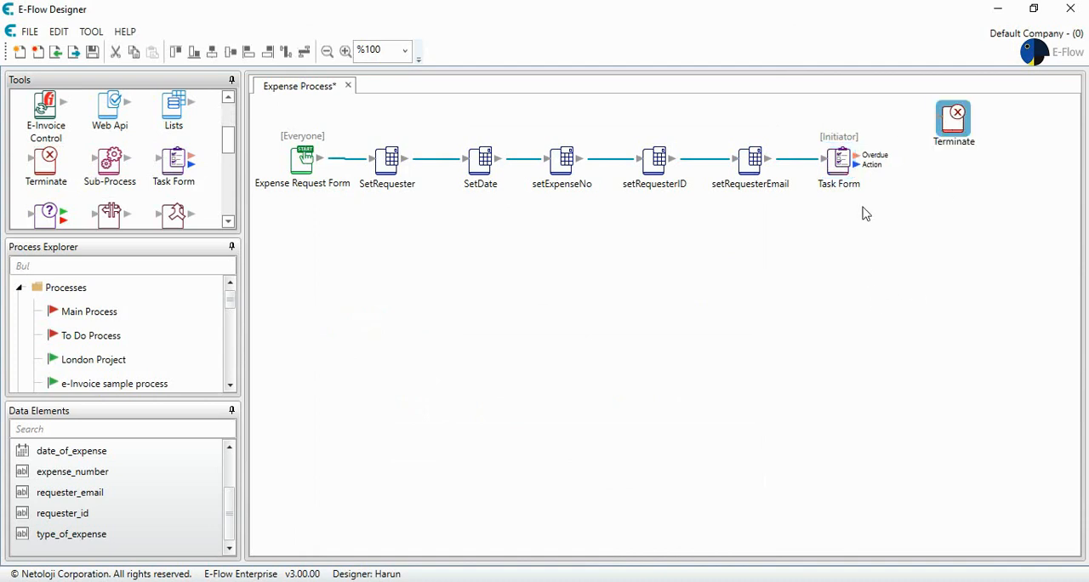
Connect the Task Form's Action output to Terminate through a "Cancel" button with background #AE0303 and Inherit mandatory field control enabled.
left_click_drag(856, 162, 951, 123)
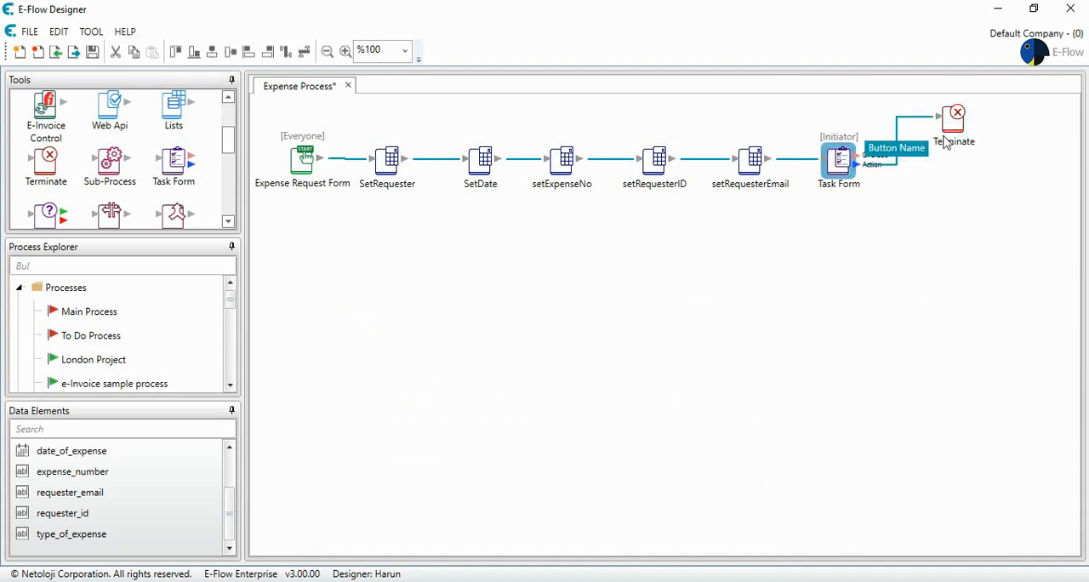
left_click_drag(568, 155, 435, 161)
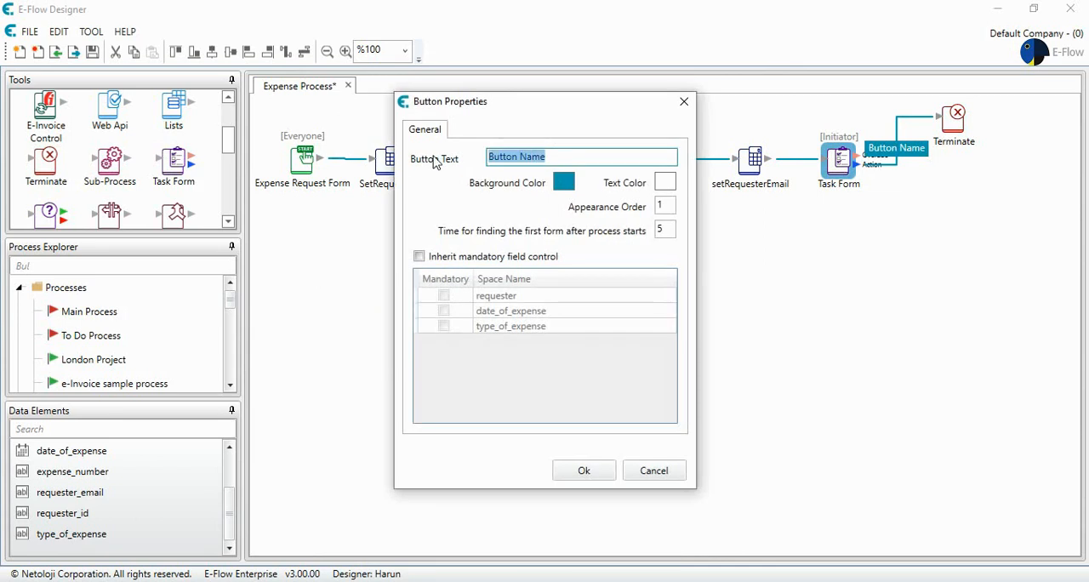
type("Cancel")
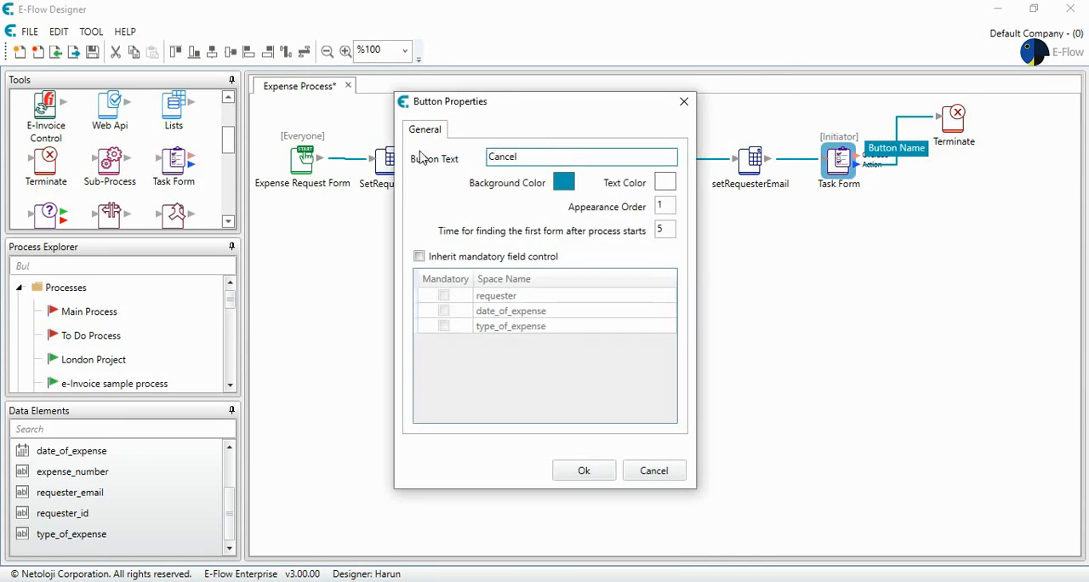
left_click(562, 183)
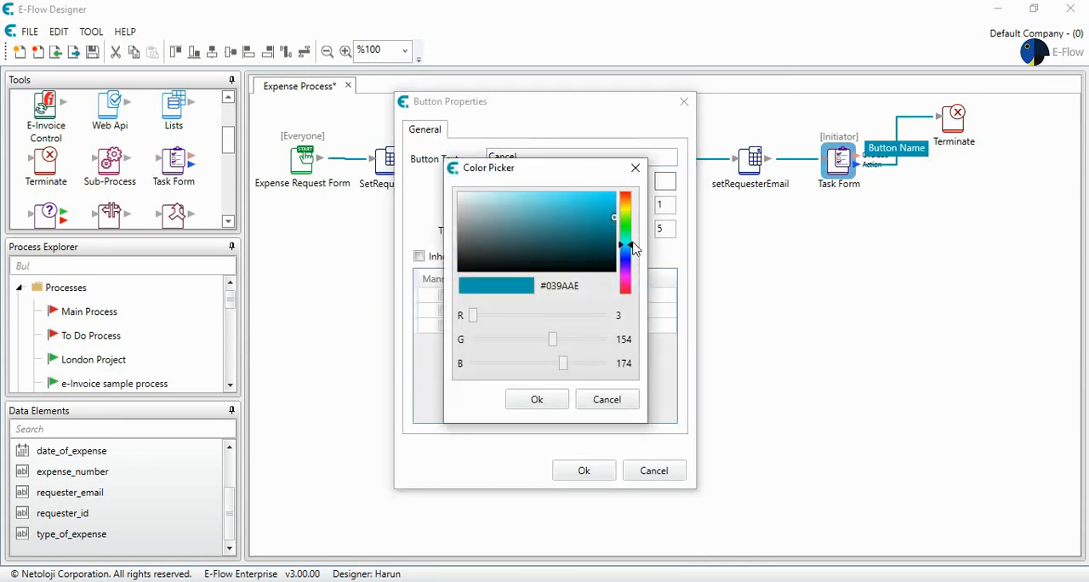
left_click_drag(632, 247, 631, 175)
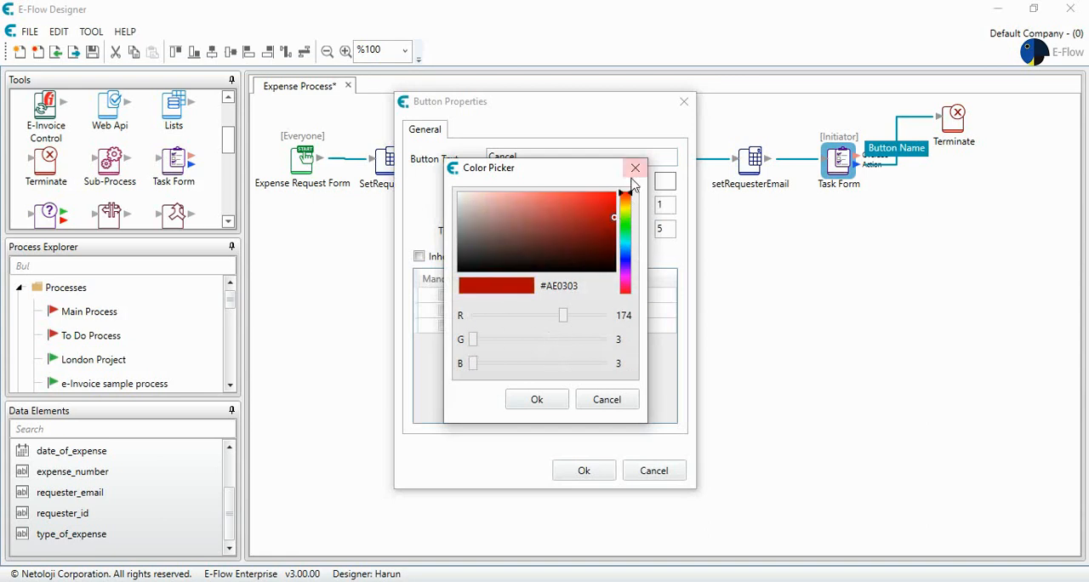
left_click(536, 400)
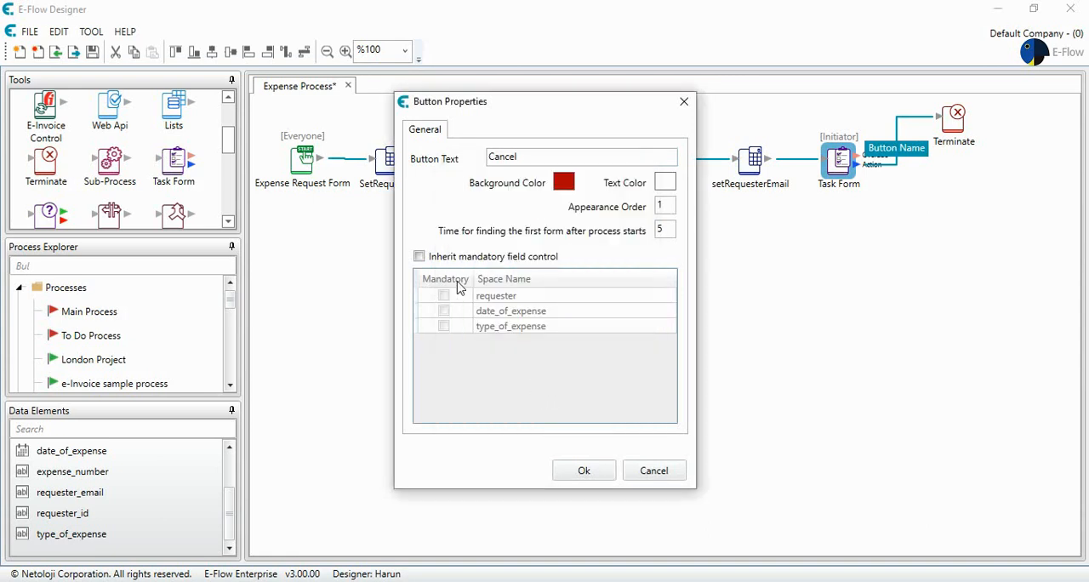
left_click(419, 257)
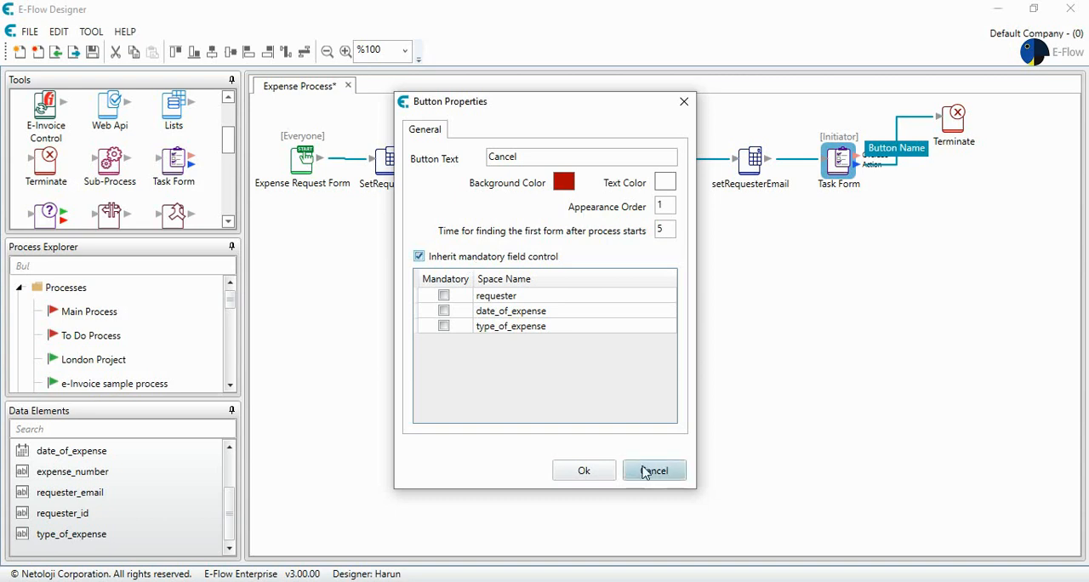
left_click(587, 475)
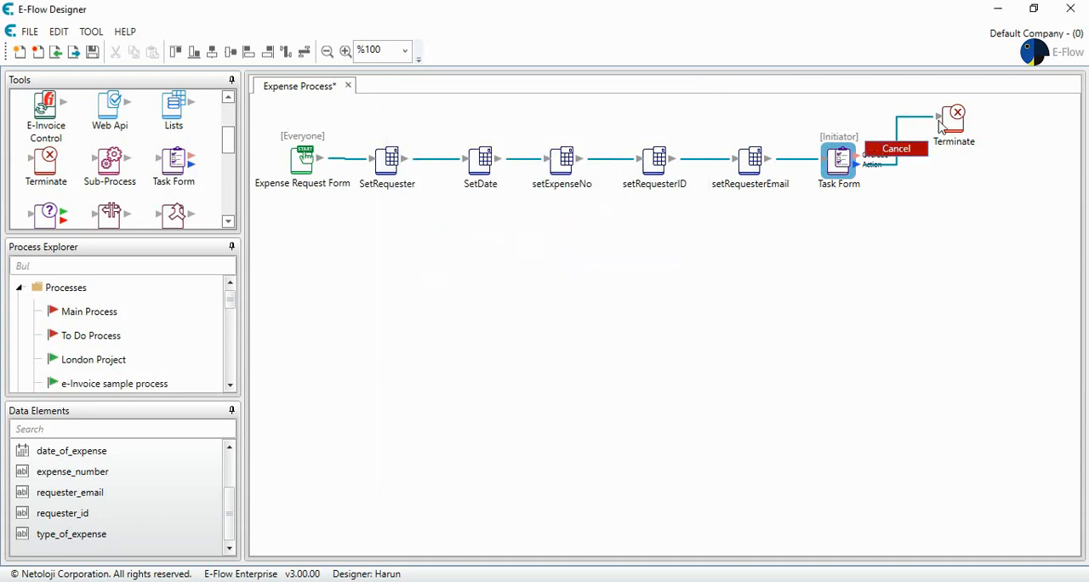
Move the Terminate element slightly farther from the Task Form and save the Expense Process.
left_click_drag(947, 122, 970, 118)
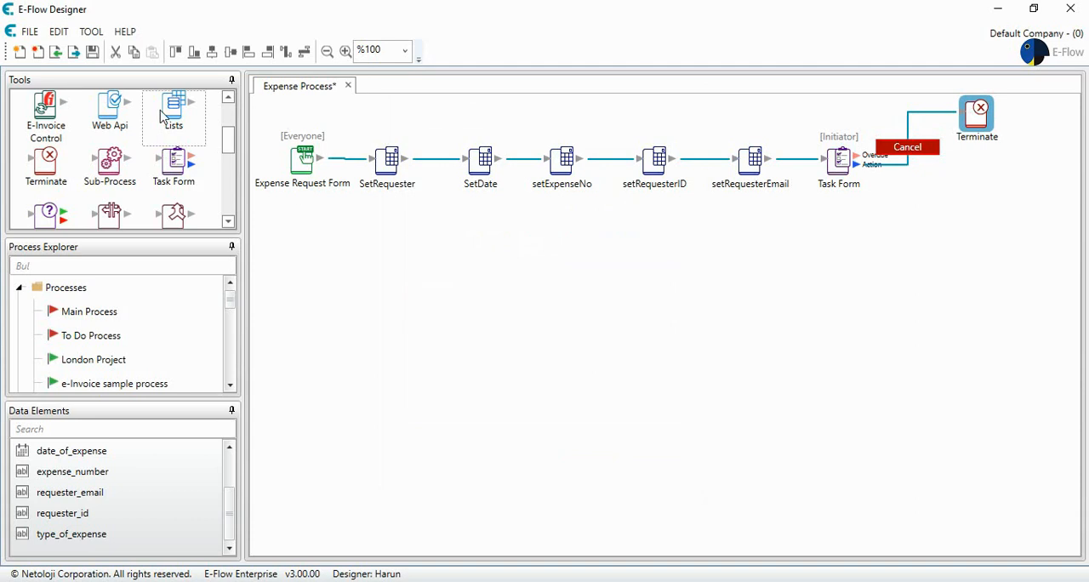
left_click(93, 52)
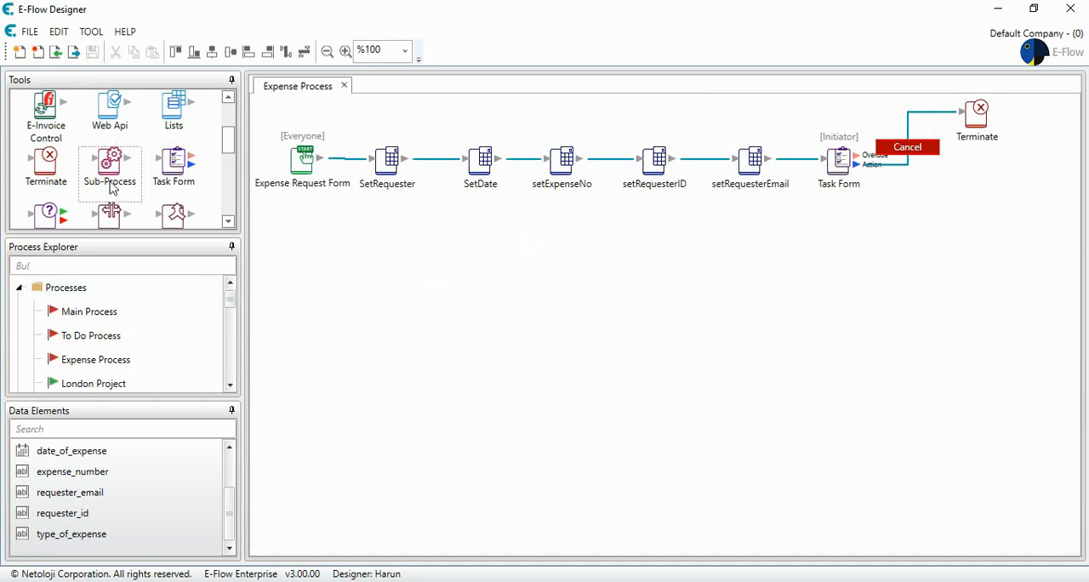
Activate the Expense Process and switch to the browser to reload the E-Flow Task List.
right_click(117, 360)
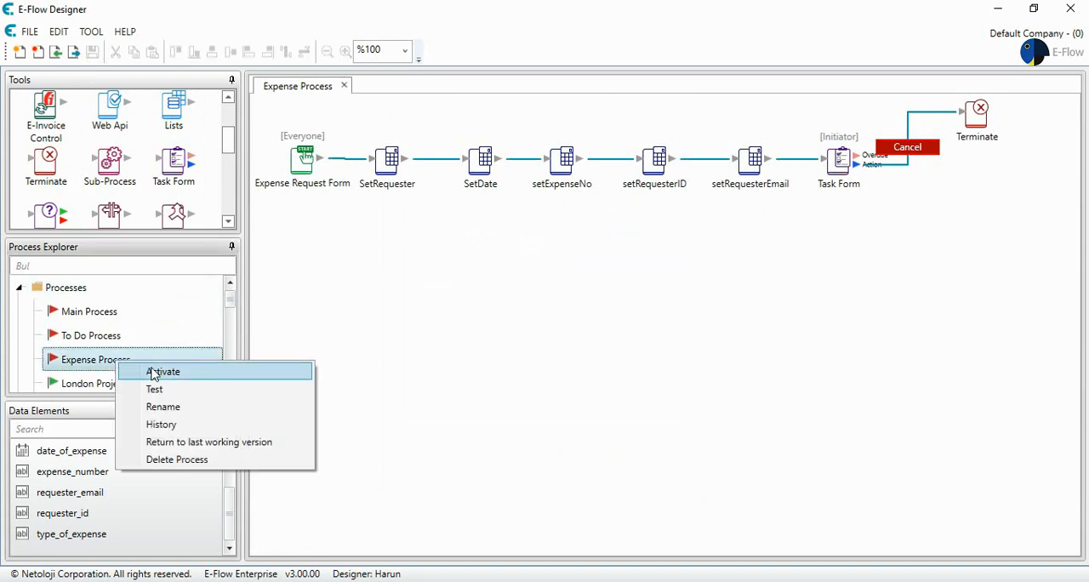
left_click(153, 374)
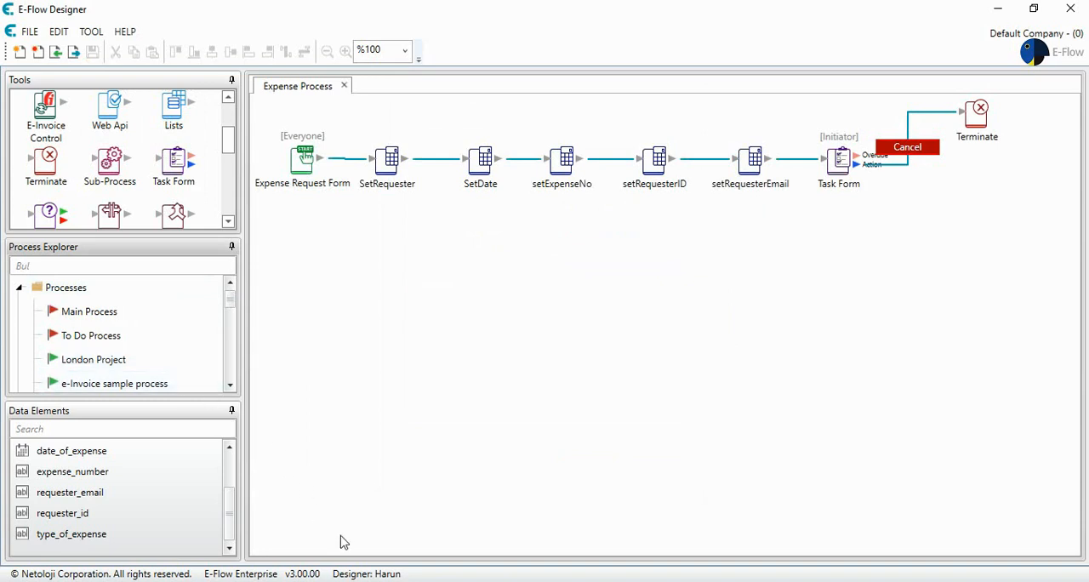
left_click(370, 580)
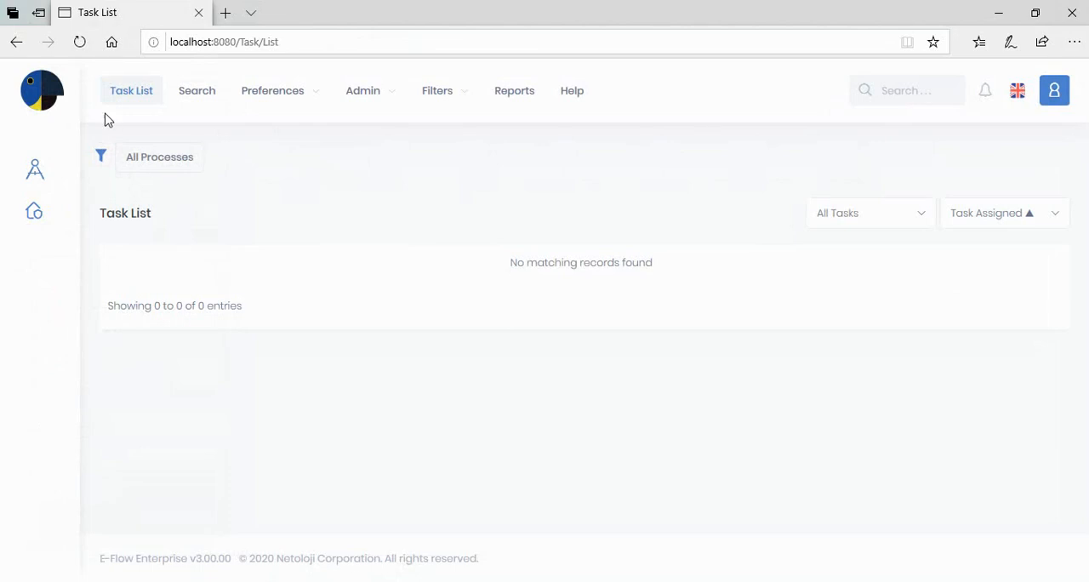
left_click(80, 42)
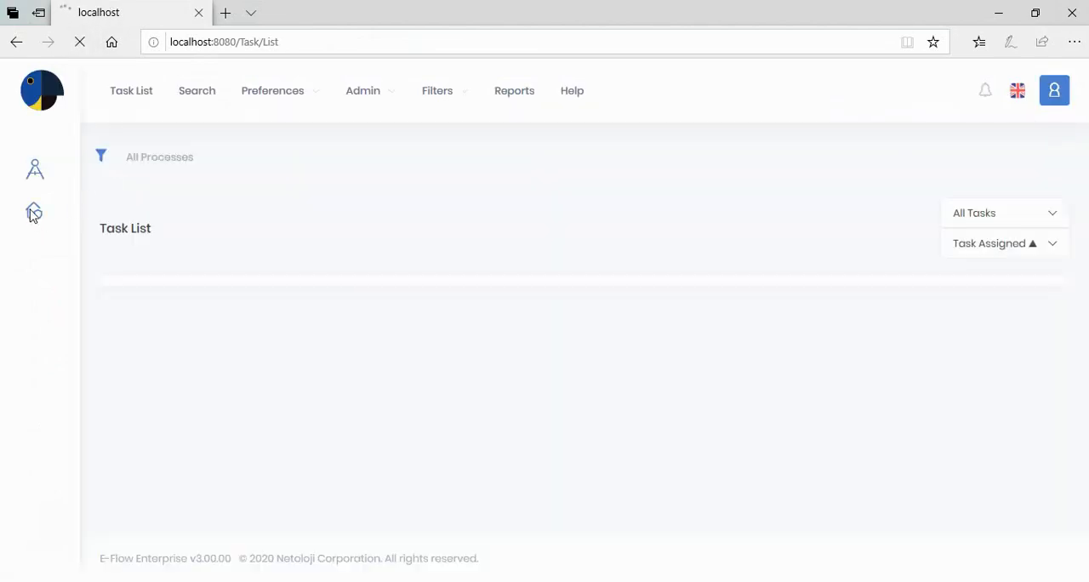
Start the Expense Request Form process from the list of startable processes and confirm the start.
left_click(32, 214)
scroll(184, 281, "down", 4)
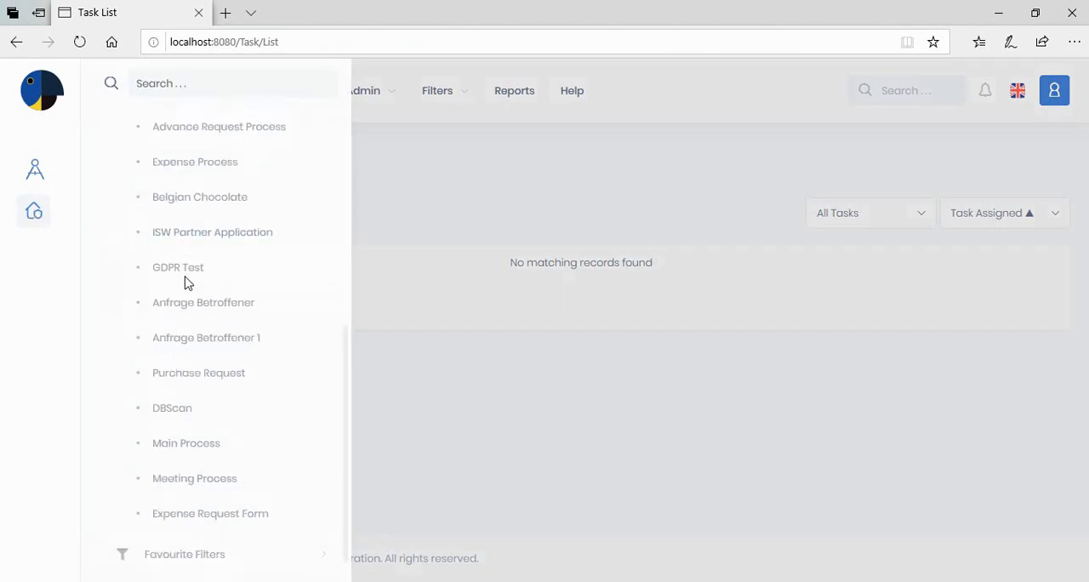
left_click(210, 504)
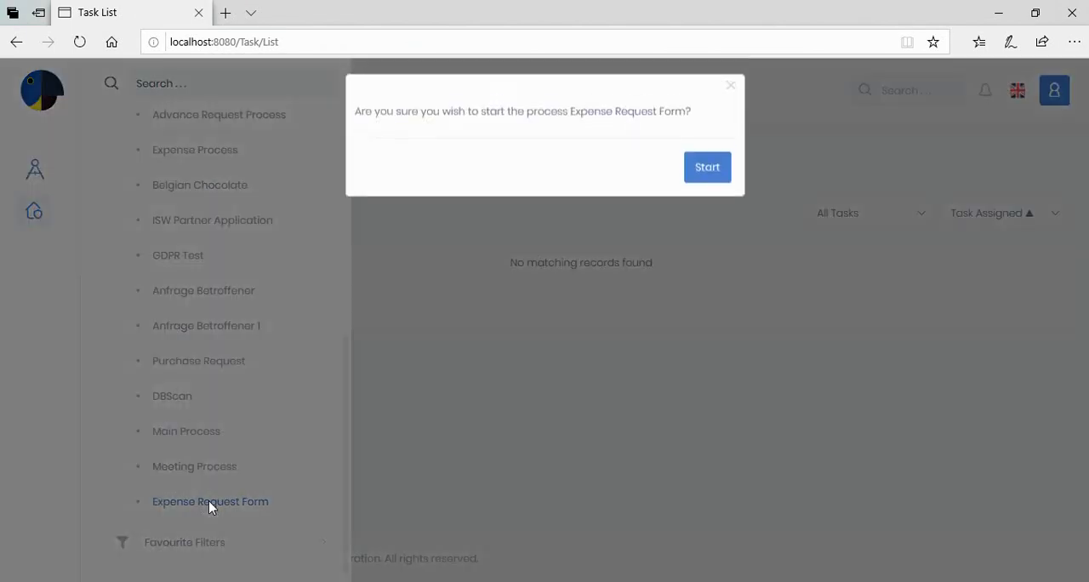
left_click(702, 177)
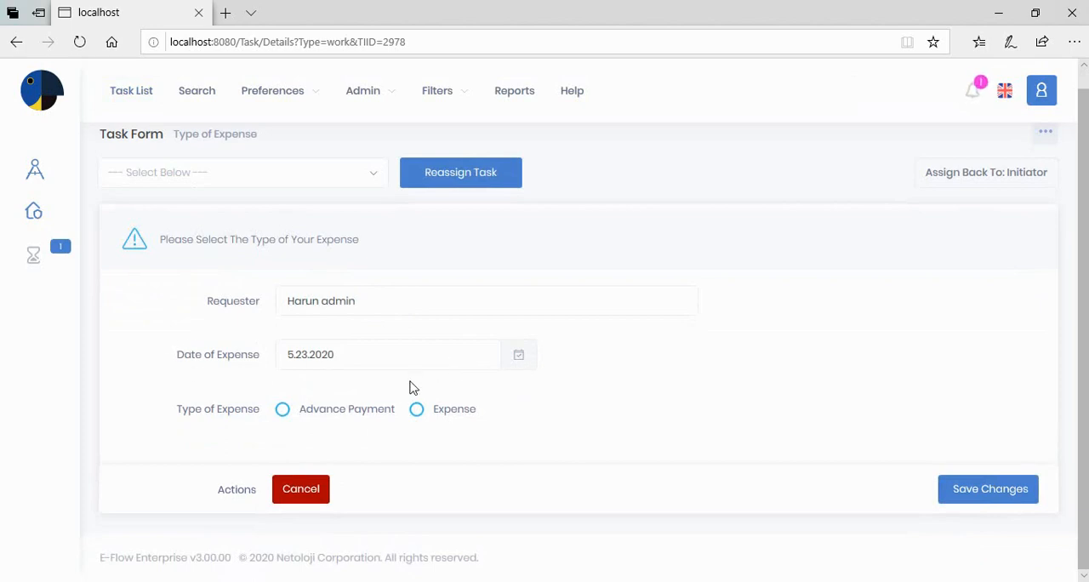
Try both Type of Expense options, leave Advance Payment selected, and end the request with the Cancel action.
left_click(284, 410)
left_click(417, 411)
left_click(284, 410)
left_click(417, 410)
left_click(283, 411)
left_click(305, 491)
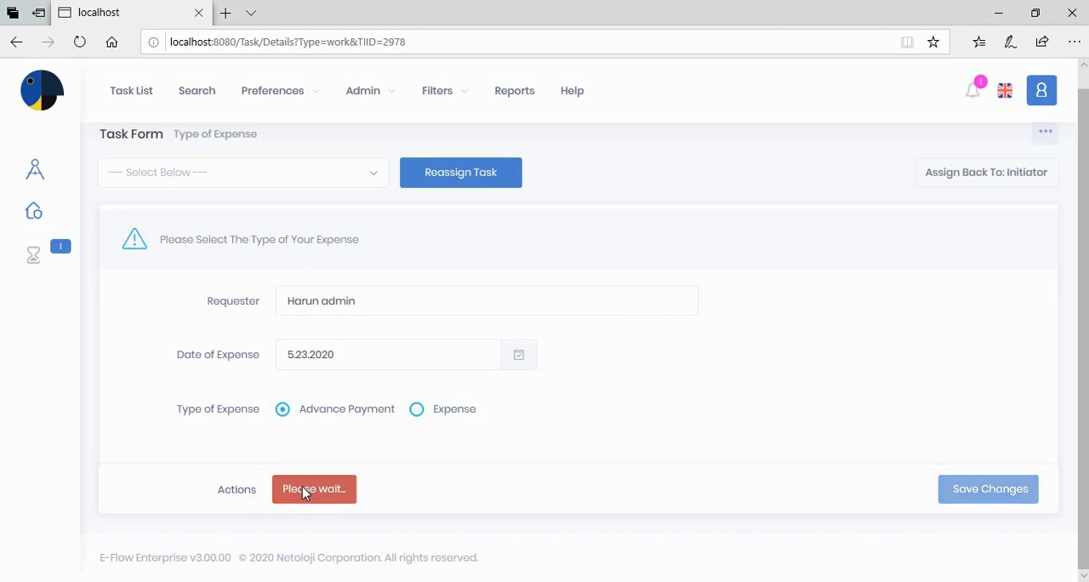